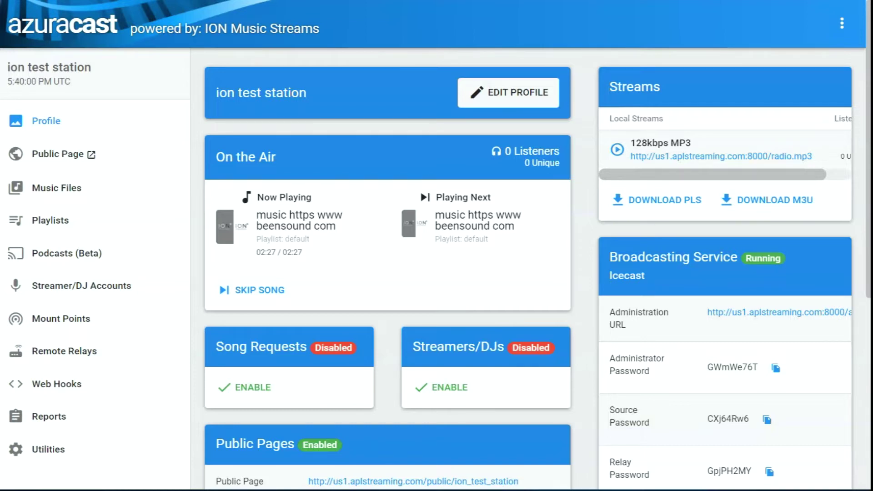
# Review the ion test station profile page and find the AzuraCast version number in its footer
pyautogui.scroll(-3, 362, 191)
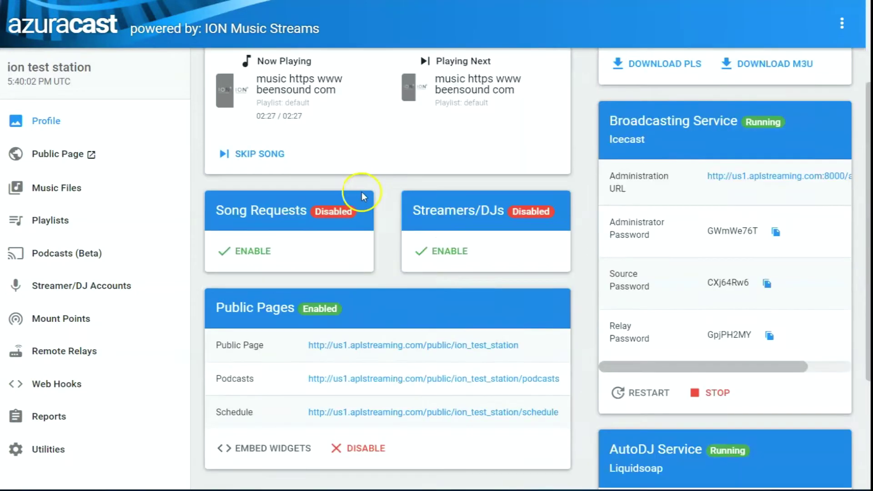
pyautogui.scroll(-4, 362, 196)
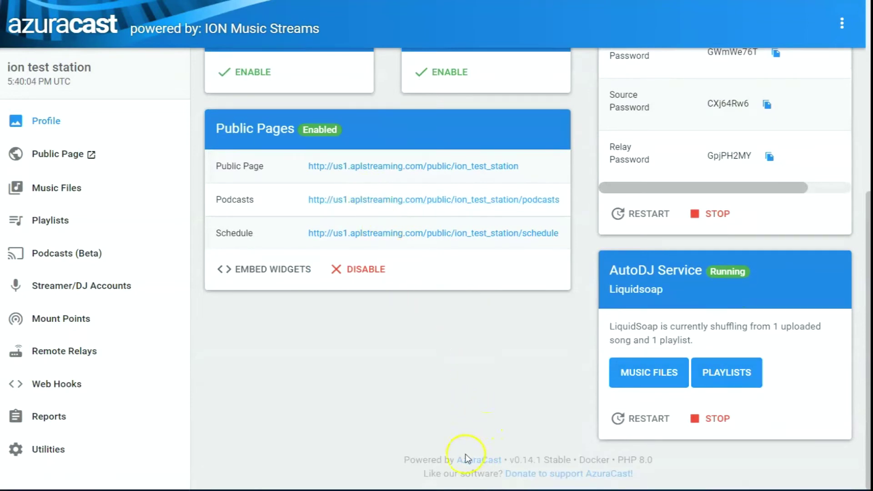
pyautogui.moveTo(509, 460); pyautogui.dragTo(540, 460)
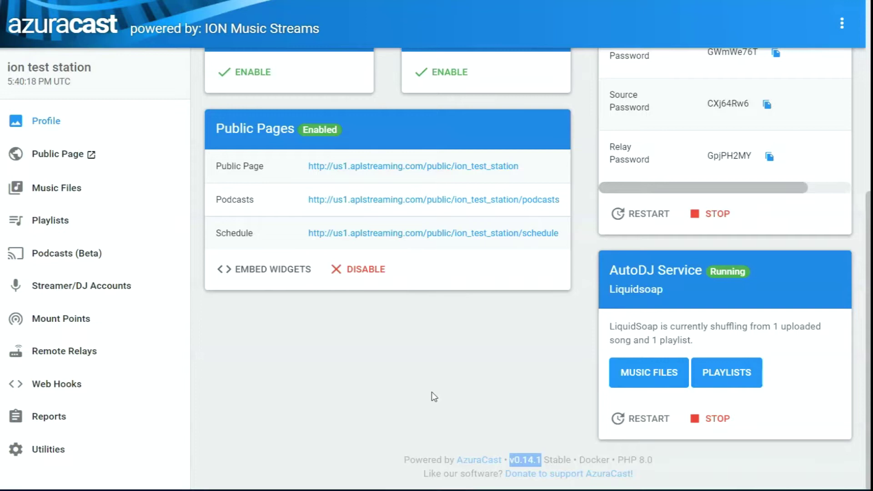
pyautogui.click(420, 393)
pyautogui.scroll(5, 414, 391)
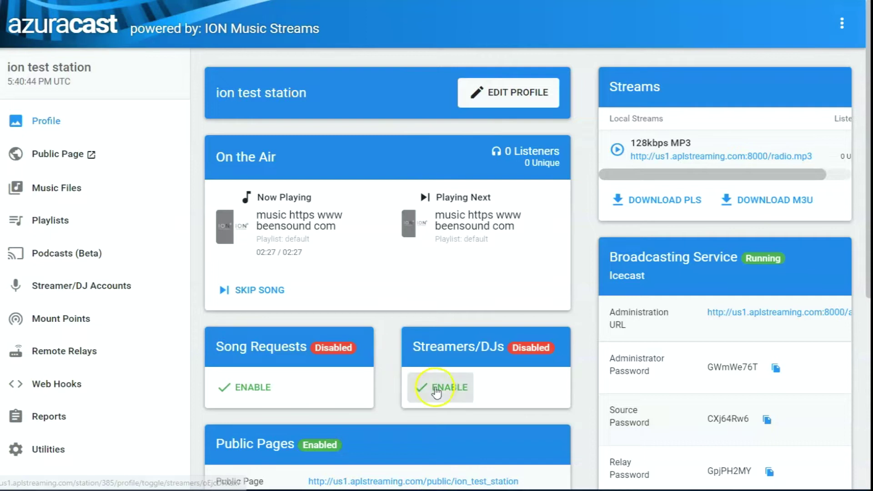
# Switch to Audacity, record a voice clip about 6 seconds long, and delete the silence after about 5.283 s
pyautogui.click(567, 490)
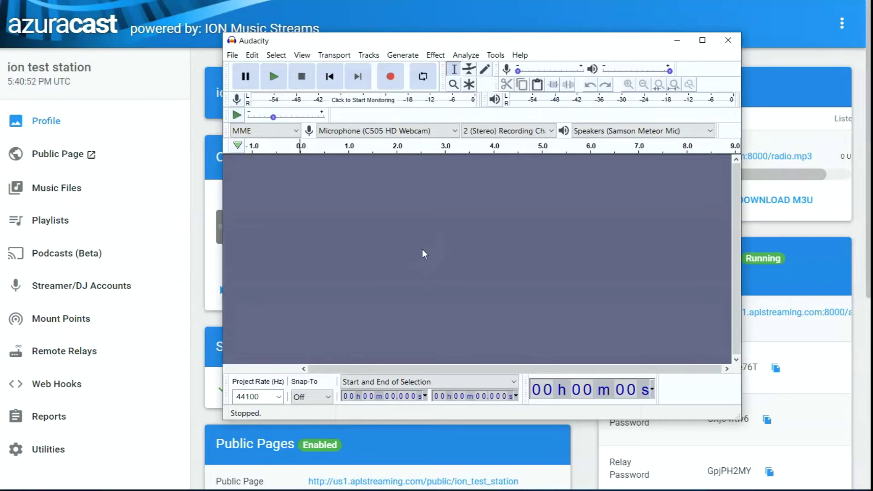
pyautogui.click(389, 80)
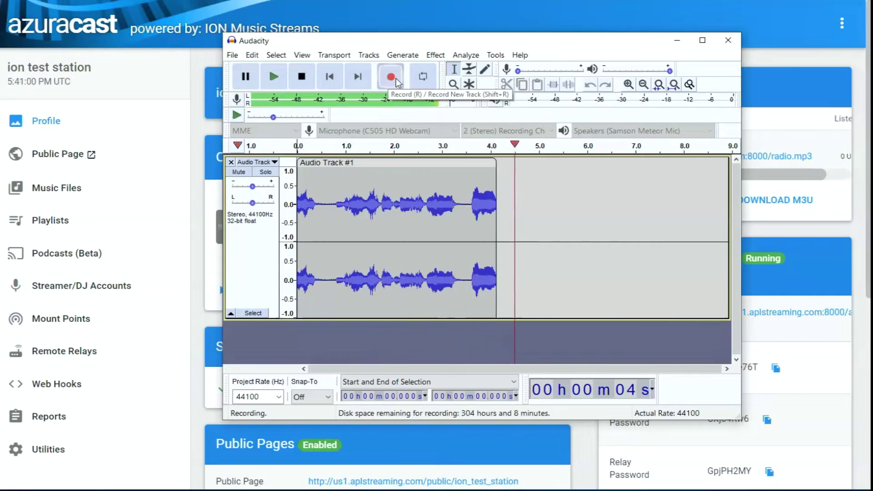
pyautogui.click(302, 78)
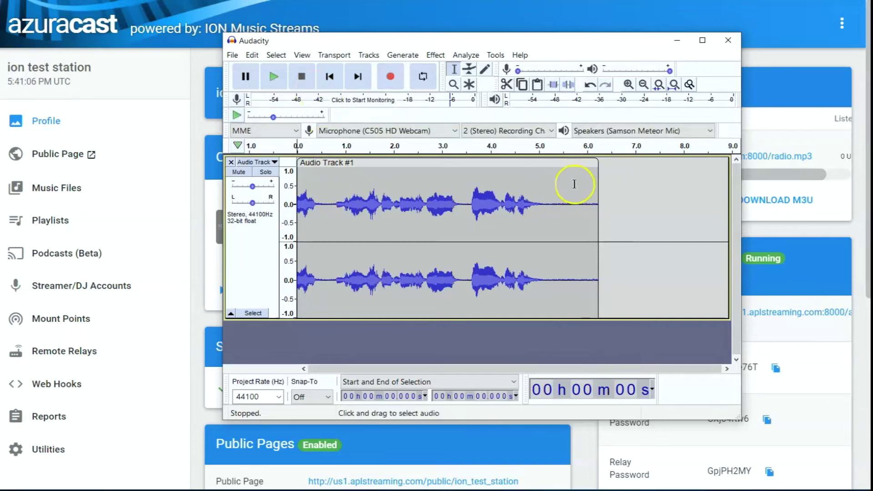
pyautogui.moveTo(552, 204); pyautogui.dragTo(631, 207)
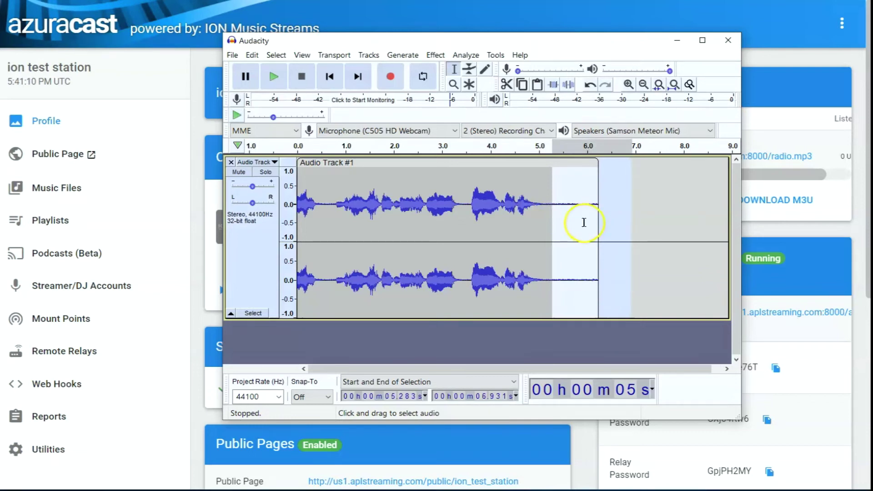
pyautogui.press('Delete')
# Export the recording as a stereo MP3 named intro1 at constant 128 kbps in the azura intro track video folder
pyautogui.click(233, 55)
pyautogui.moveTo(288, 144)
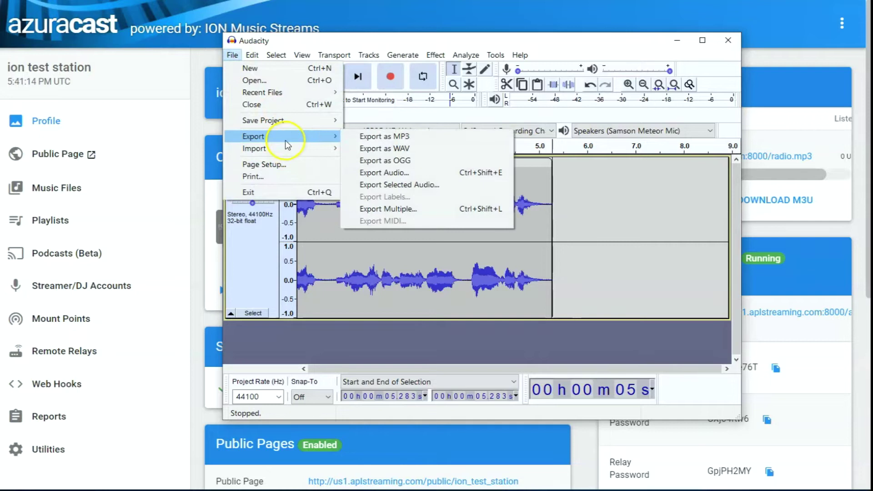
pyautogui.click(401, 136)
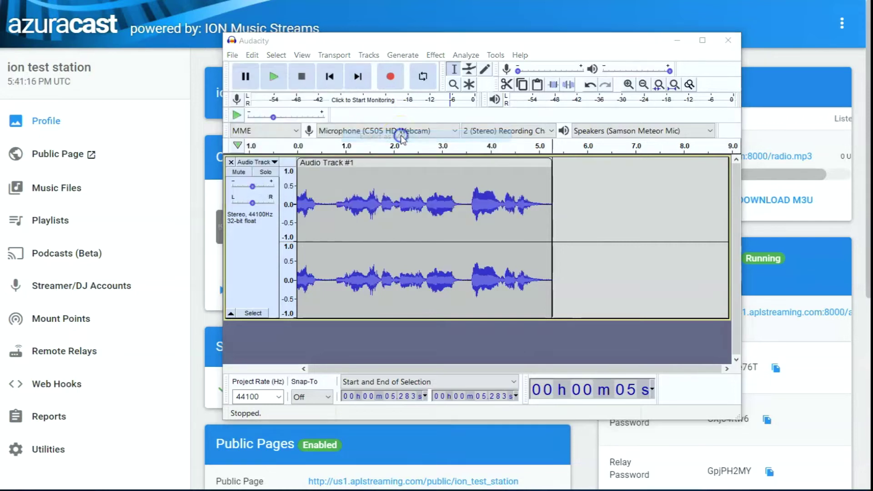
pyautogui.click(406, 148)
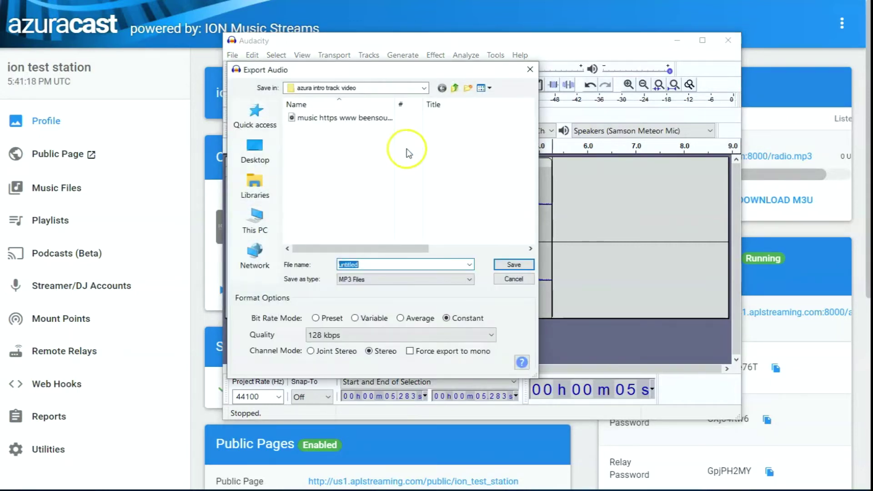
pyautogui.click(448, 319)
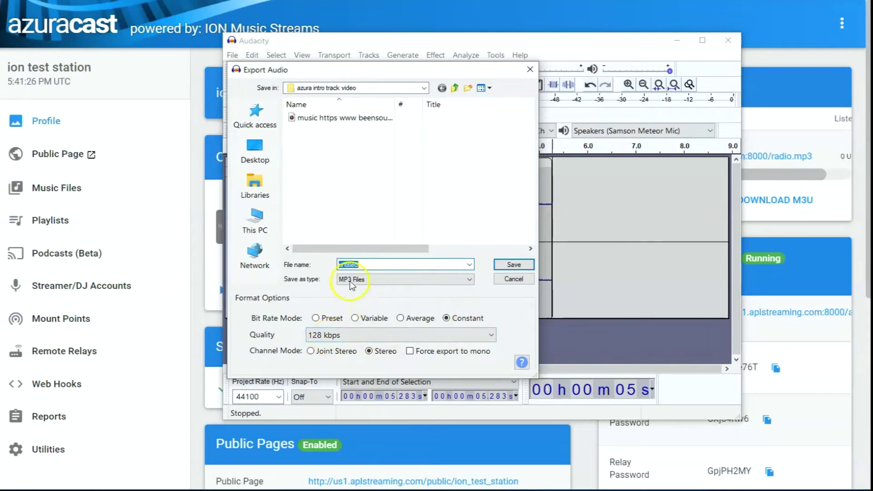
pyautogui.write('intro 1')
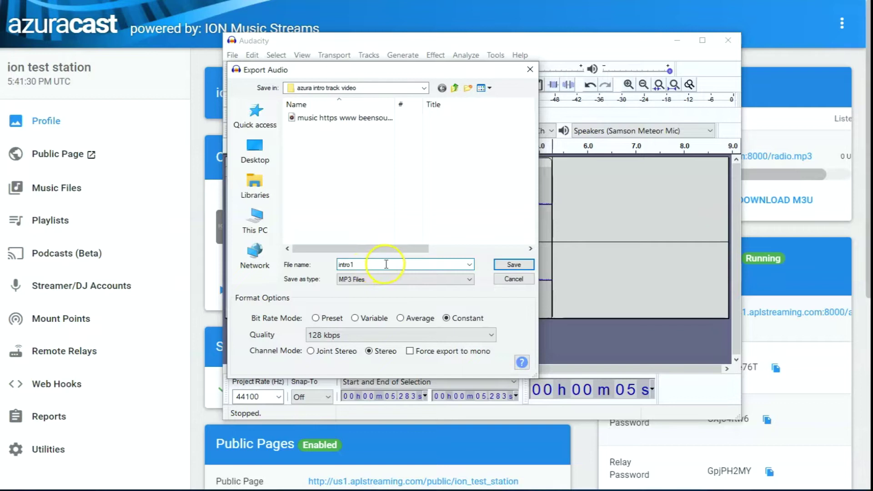
pyautogui.click(500, 266)
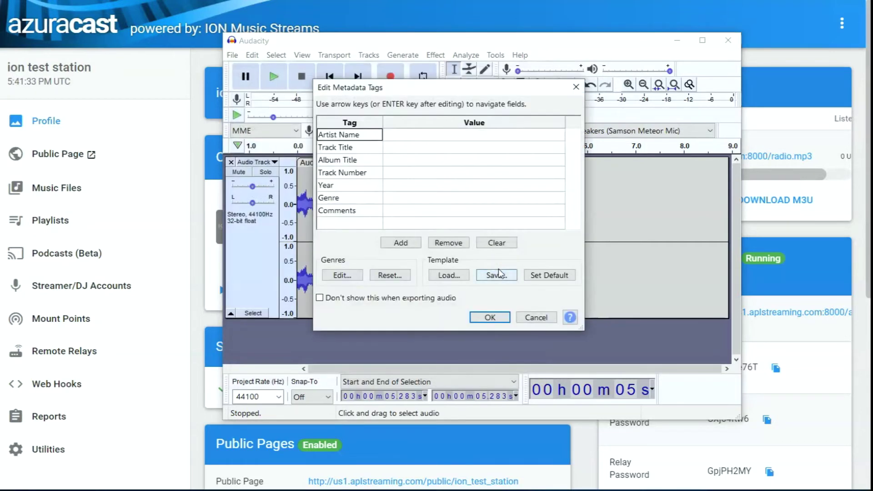
# Set the Artist Name metadata tag to "ion intro" and complete the export
pyautogui.click(411, 135)
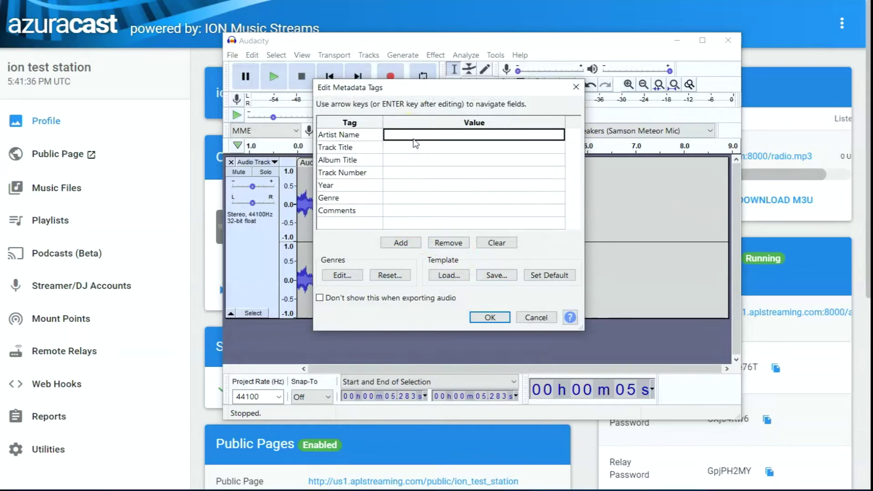
pyautogui.write('int')
pyautogui.press('BackSpace')
pyautogui.press('BackSpace')
pyautogui.press('BackSpace')
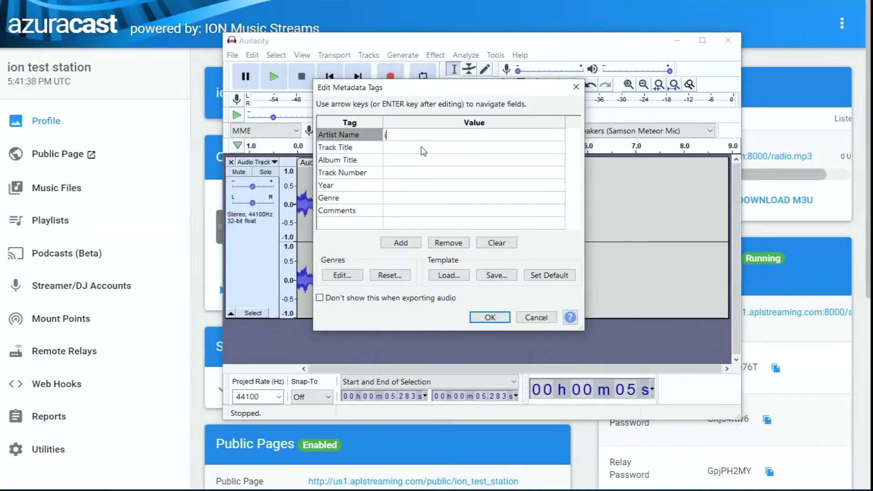
pyautogui.write('ion intro')
pyautogui.click(489, 317)
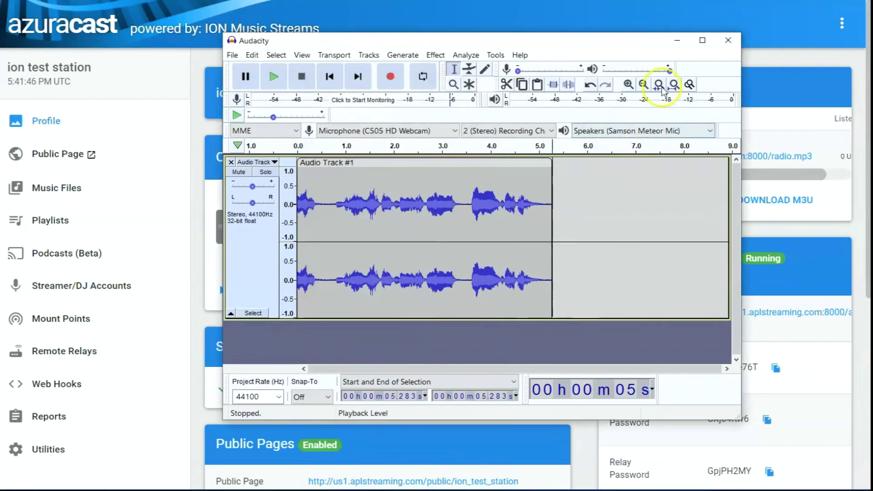
# Return to AzuraCast and check the bitrate and format of the station's local stream
pyautogui.click(678, 40)
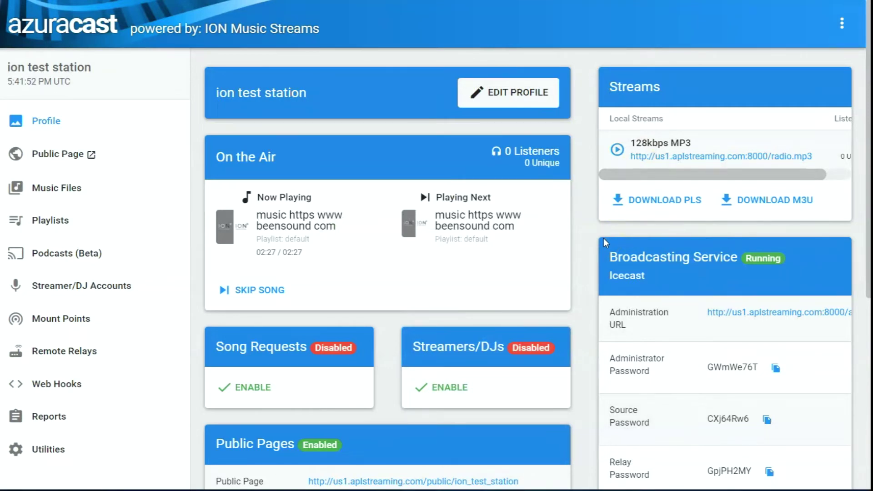
pyautogui.moveTo(633, 143); pyautogui.dragTo(701, 148)
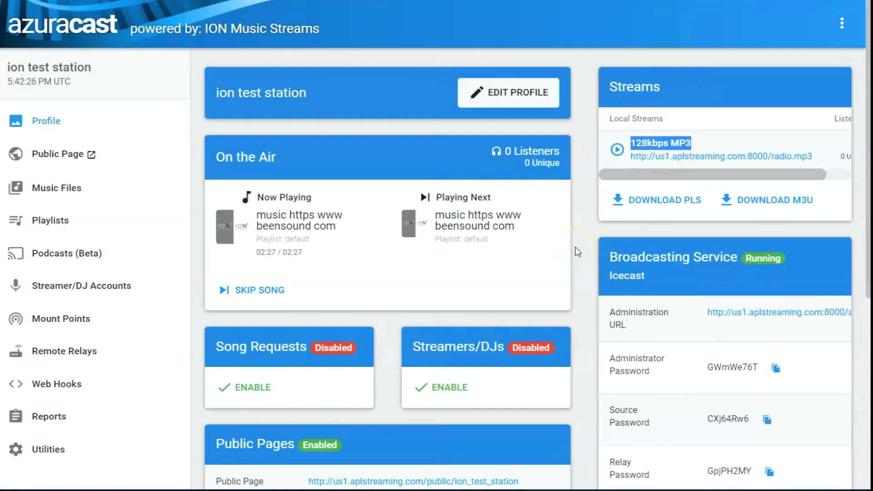
pyautogui.click(568, 177)
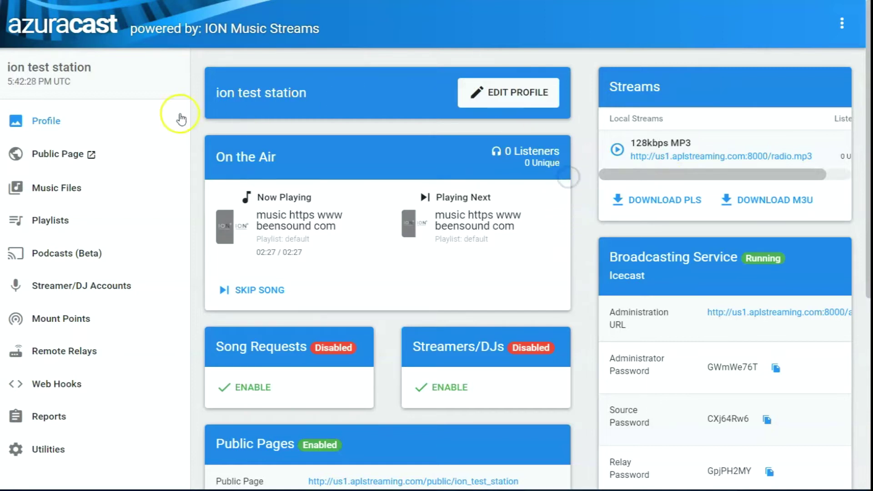
pyautogui.moveTo(630, 142); pyautogui.dragTo(704, 147)
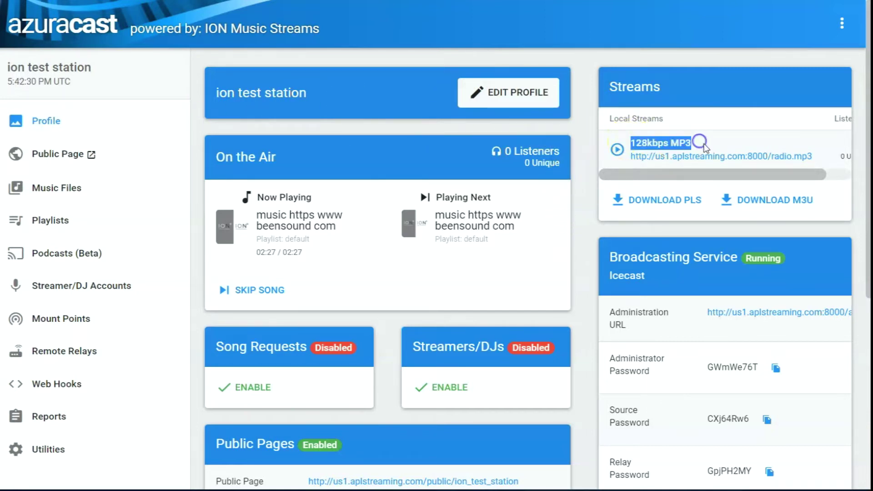
pyautogui.click(592, 172)
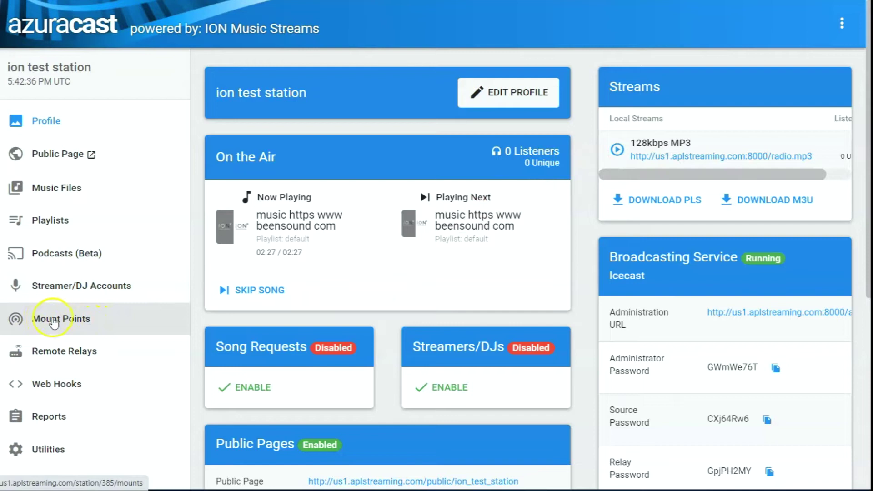
# Upload intro1 as the intro file of the 128kbps MP3 mount point and save the changes
pyautogui.click(78, 321)
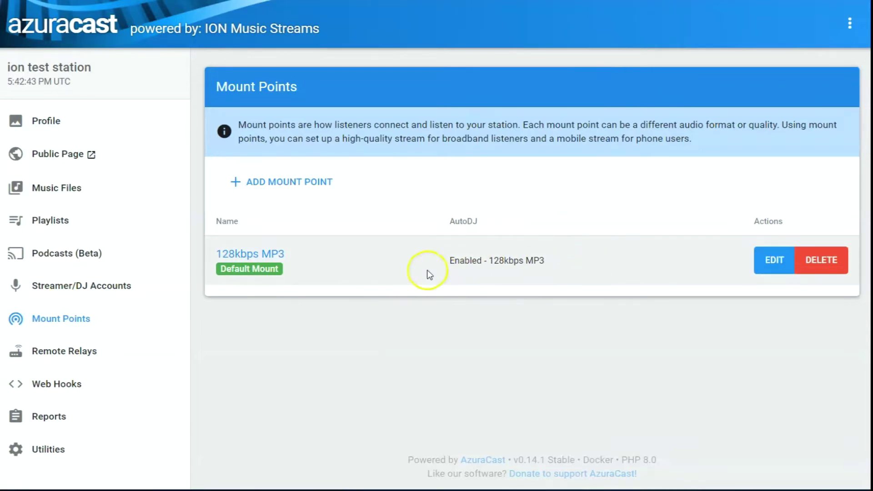
pyautogui.click(767, 262)
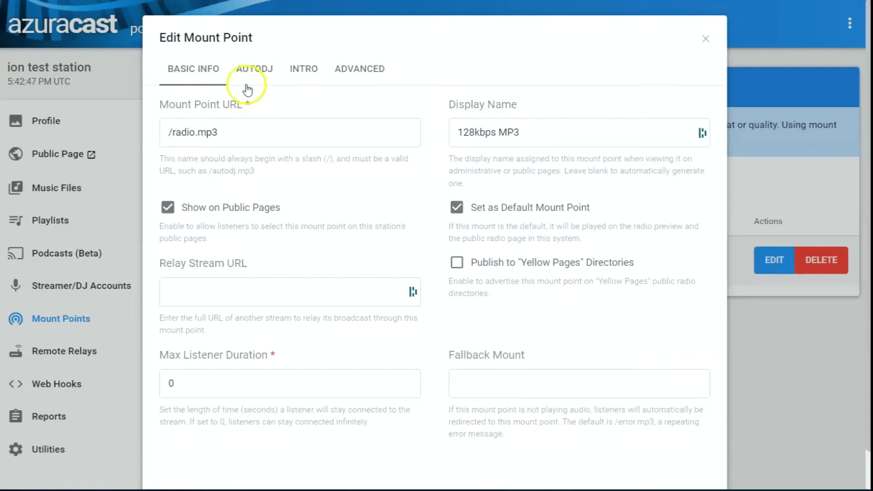
pyautogui.click(305, 74)
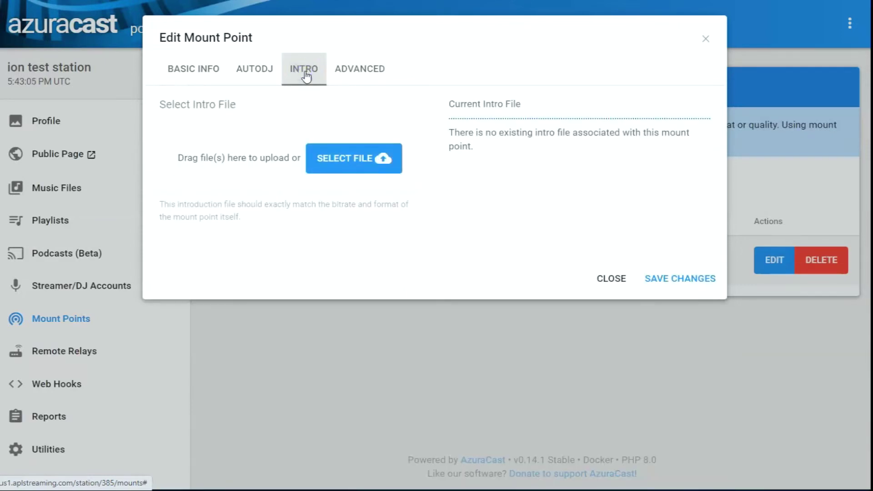
pyautogui.click(340, 161)
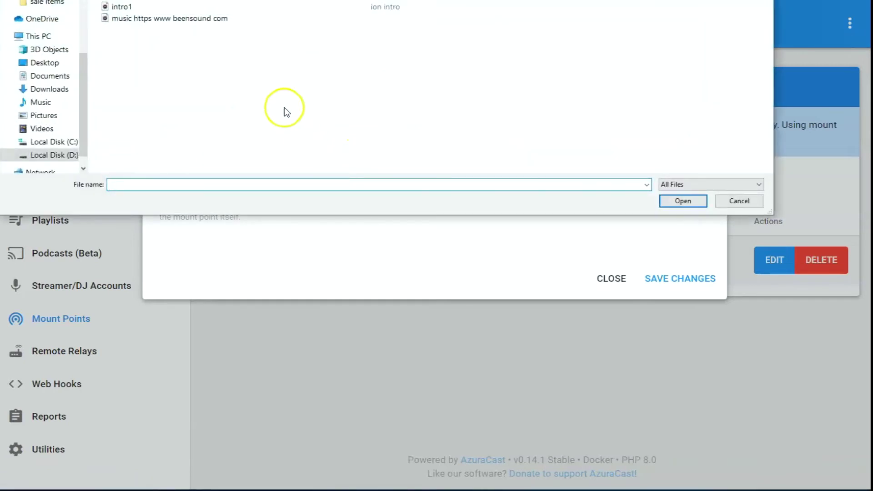
pyautogui.click(118, 7)
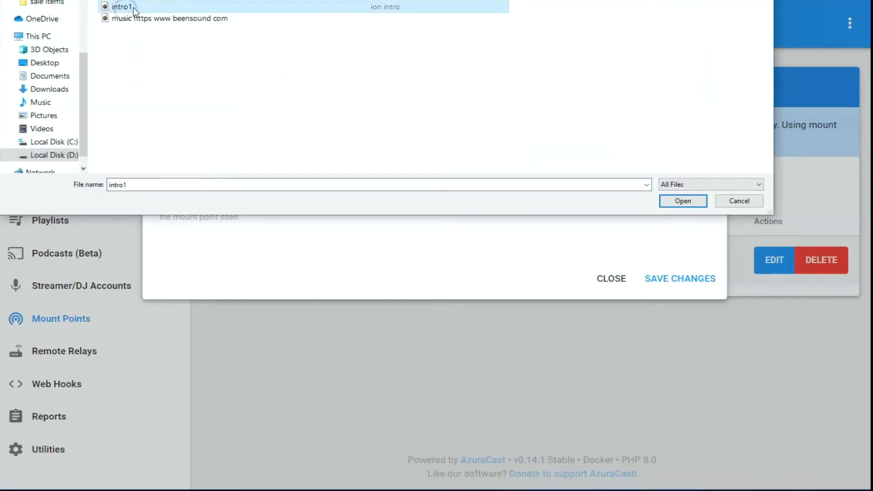
pyautogui.click(668, 204)
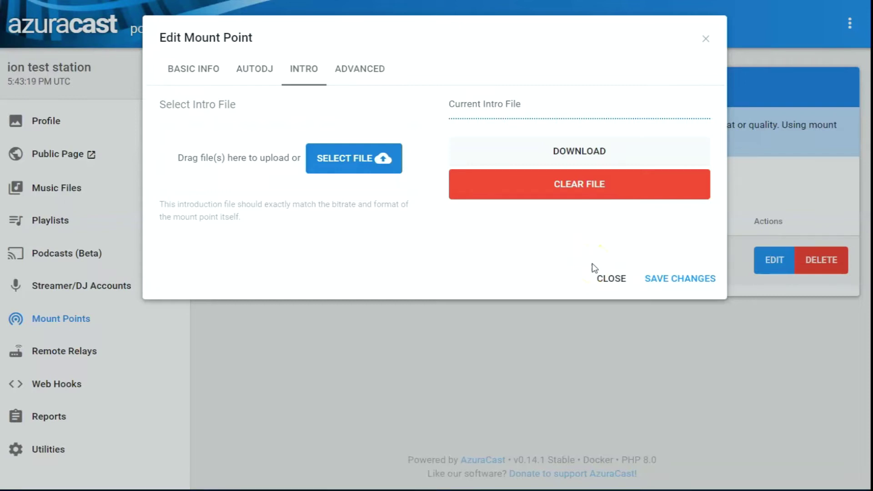
pyautogui.click(669, 280)
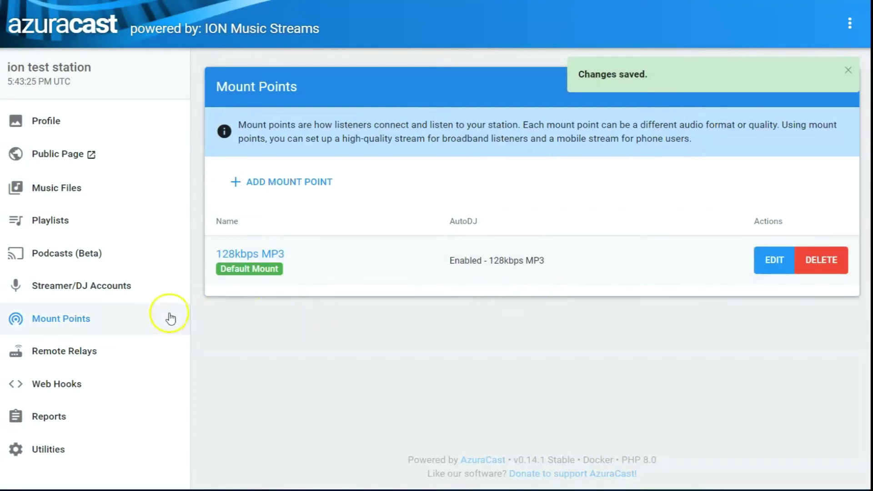
# Restart the station's broadcasting, accepting that current listeners are disconnected
pyautogui.click(74, 450)
pyautogui.scroll(-3, 86, 433)
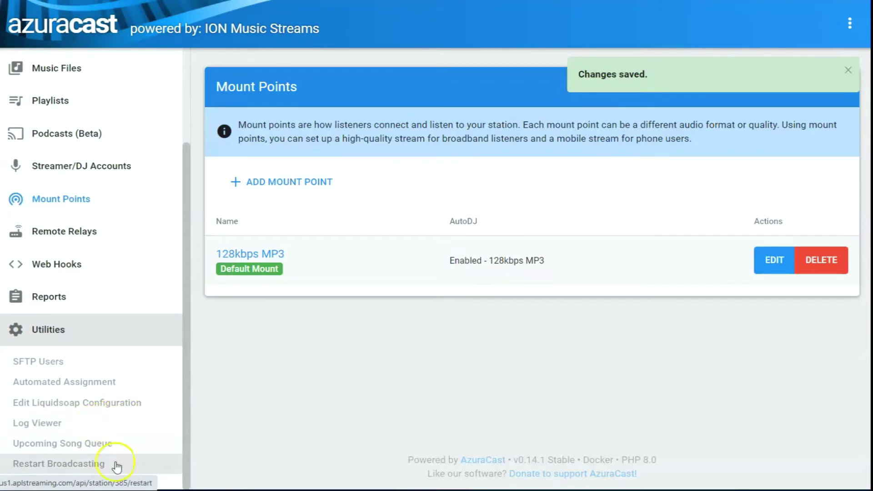
pyautogui.click(86, 462)
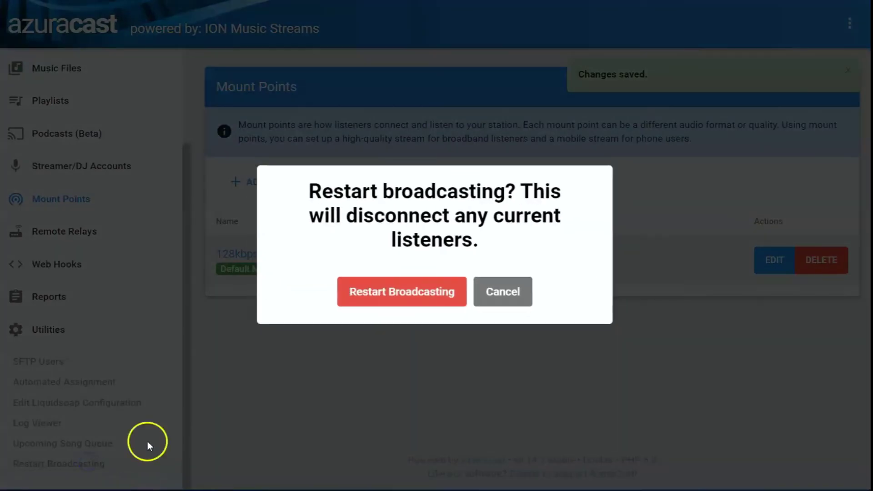
pyautogui.click(384, 293)
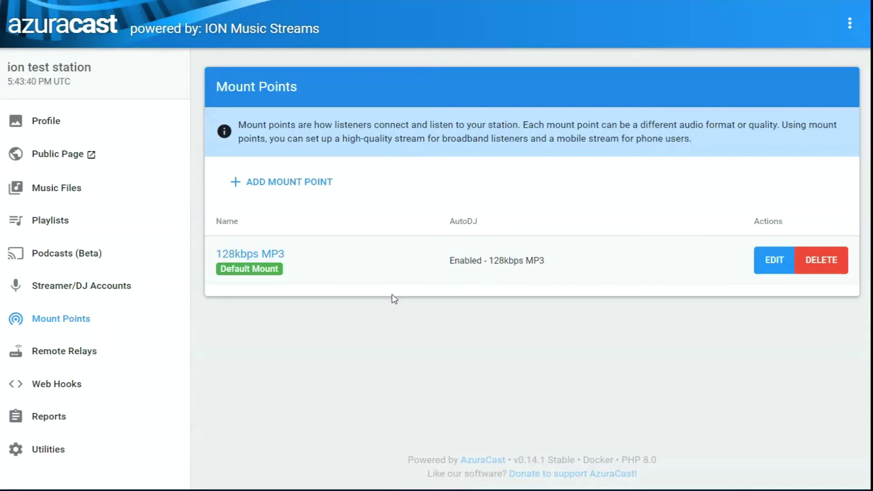
# Open the ion test station public page and play the stream to test the intro
pyautogui.click(76, 123)
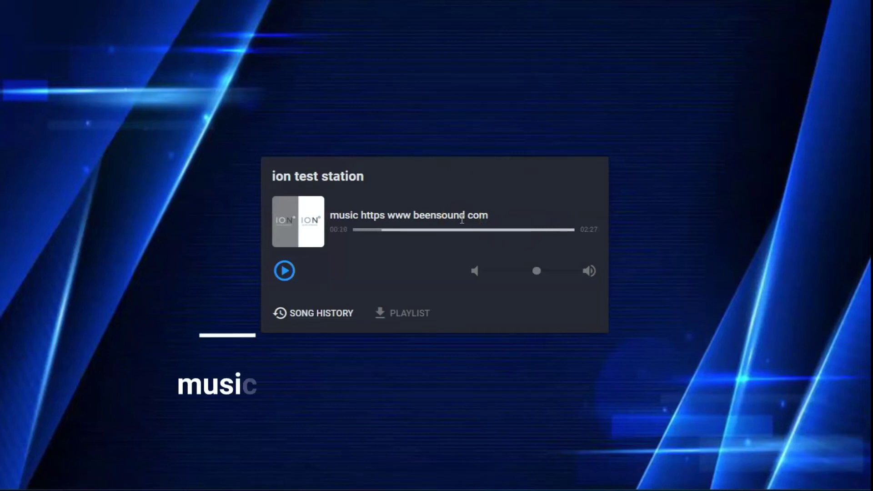
pyautogui.click(390, 278)
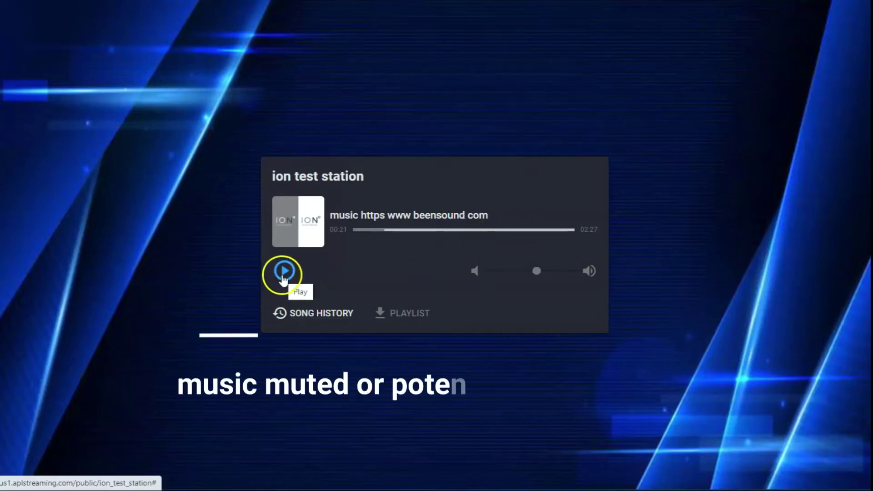
pyautogui.click(384, 289)
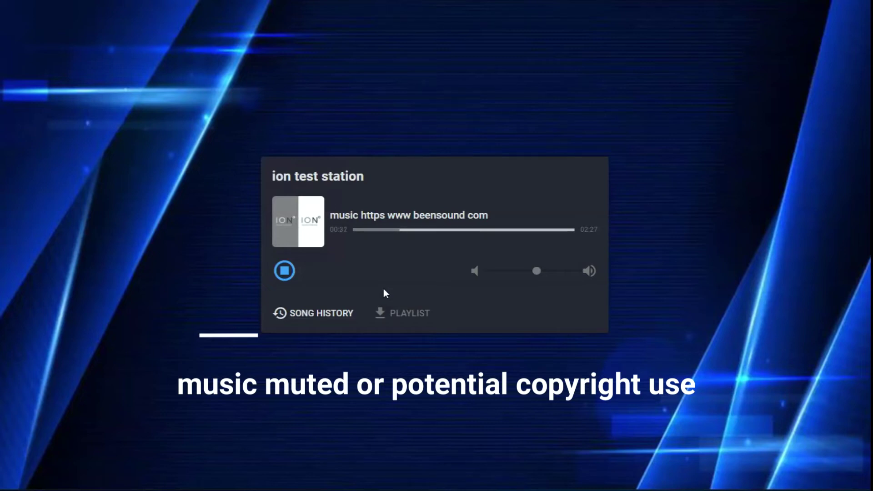
# Lower the public player's volume, stop the stream and play it again to retest the intro
pyautogui.click(536, 273)
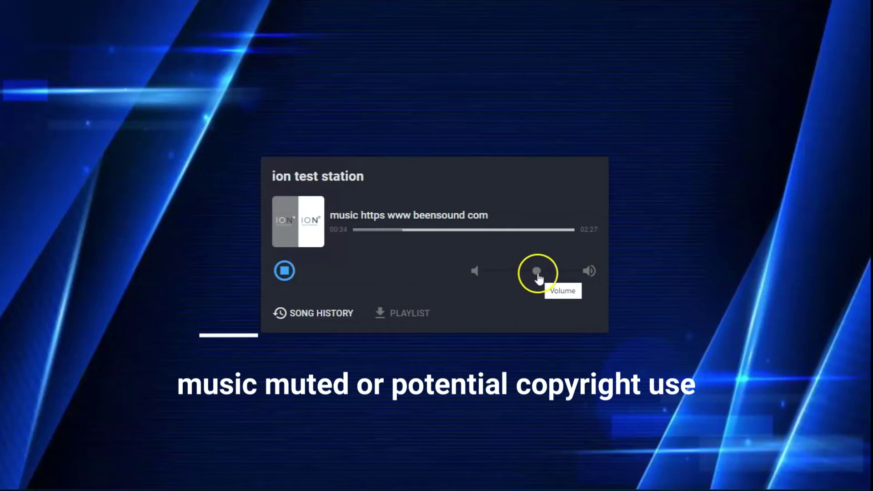
pyautogui.moveTo(533, 275); pyautogui.dragTo(507, 283)
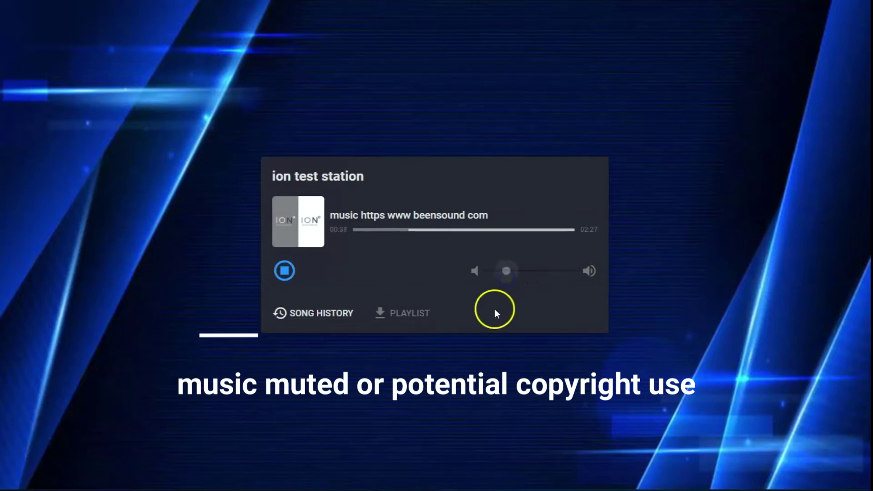
pyautogui.click(285, 272)
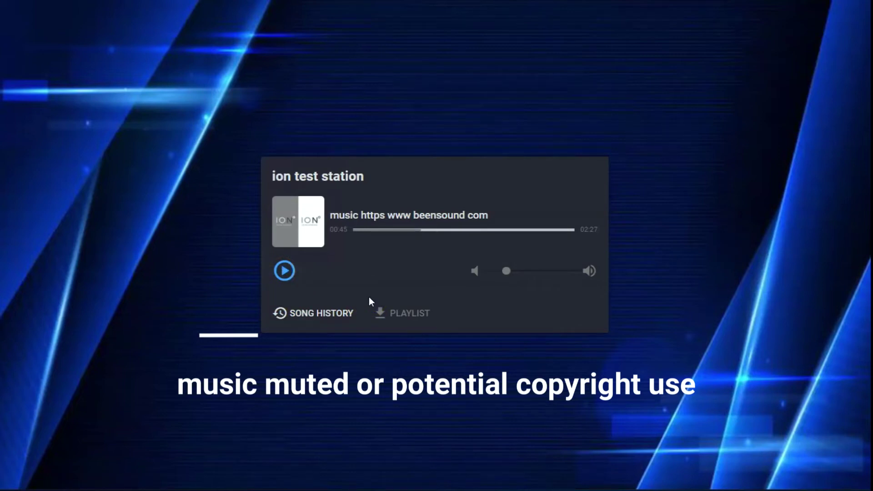
pyautogui.click(286, 273)
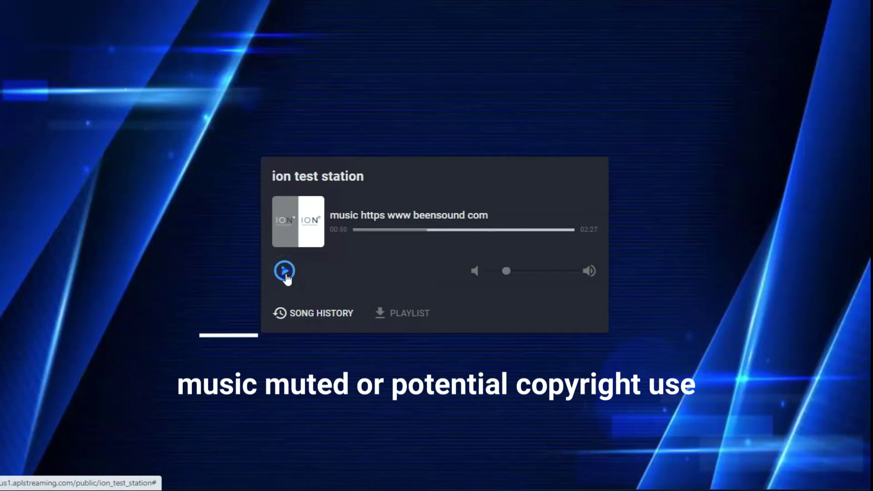
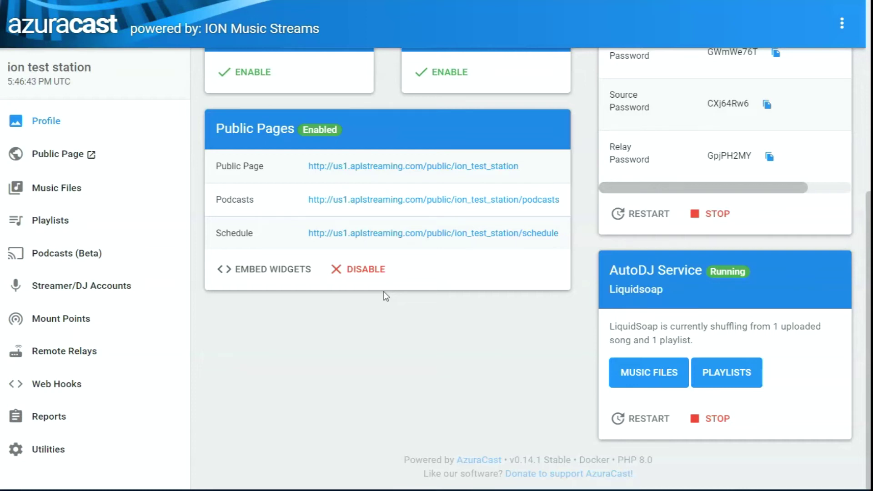
# Review the intro file upload settings of the station's 128kbps MP3 mount point and close them without saving
pyautogui.click(380, 291)
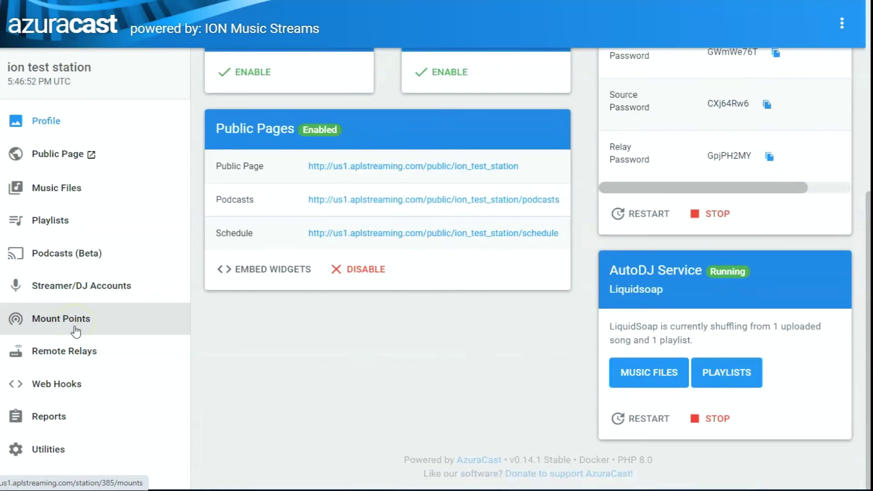
pyautogui.click(75, 323)
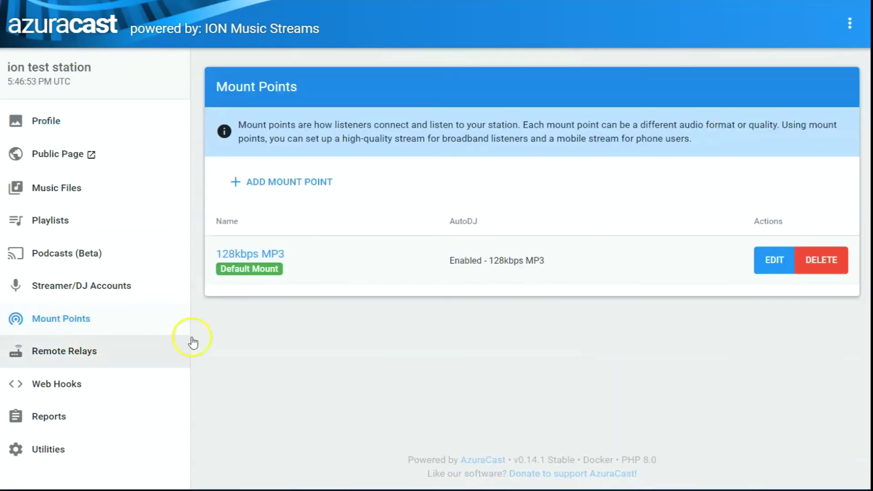
pyautogui.click(772, 261)
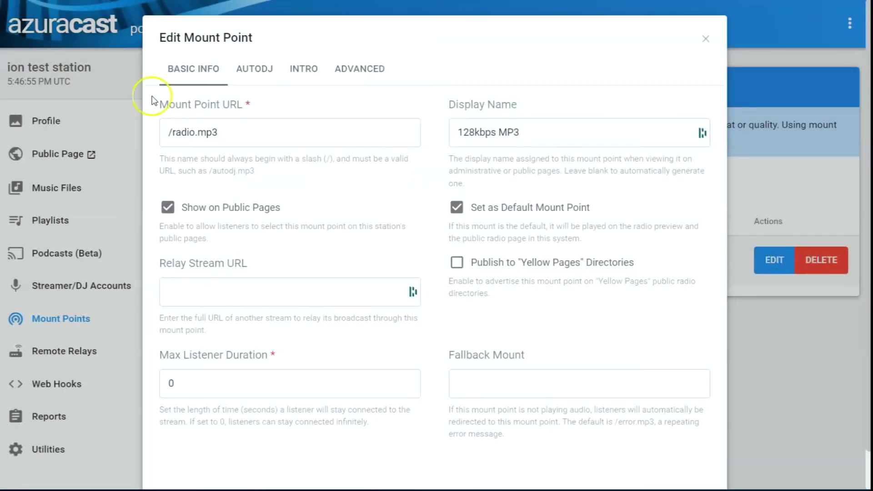
pyautogui.click(311, 82)
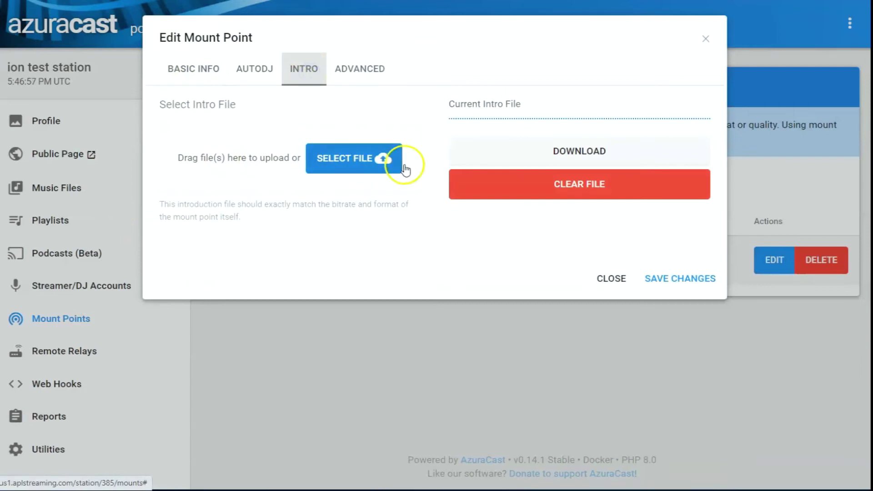
pyautogui.click(606, 286)
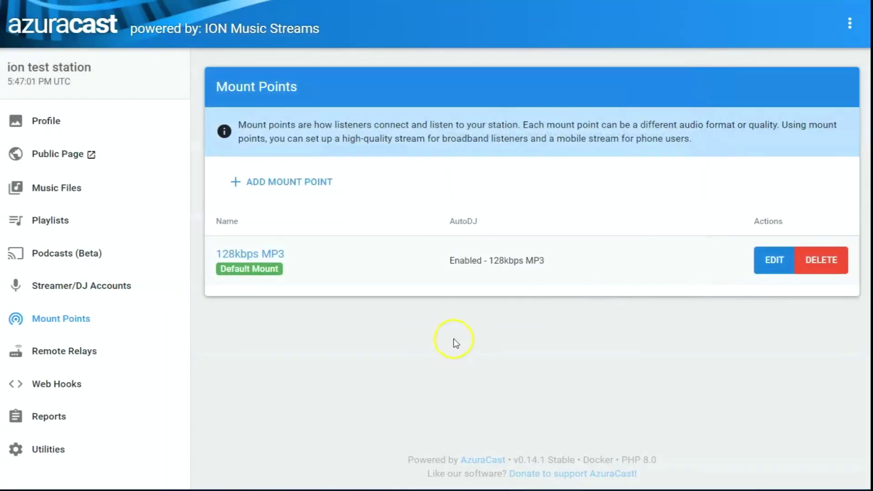
# Reopen the mount point's intro settings to examine the option for clearing the current intro file, leaving without changes
pyautogui.click(754, 273)
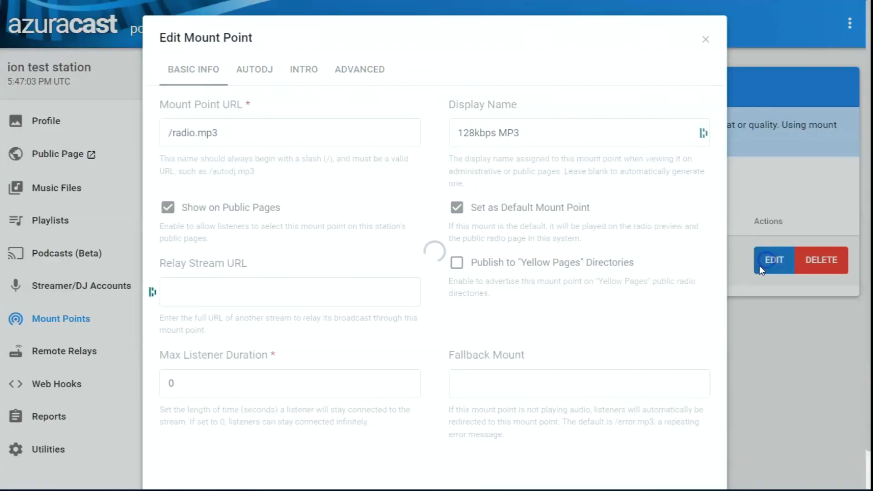
pyautogui.click(324, 74)
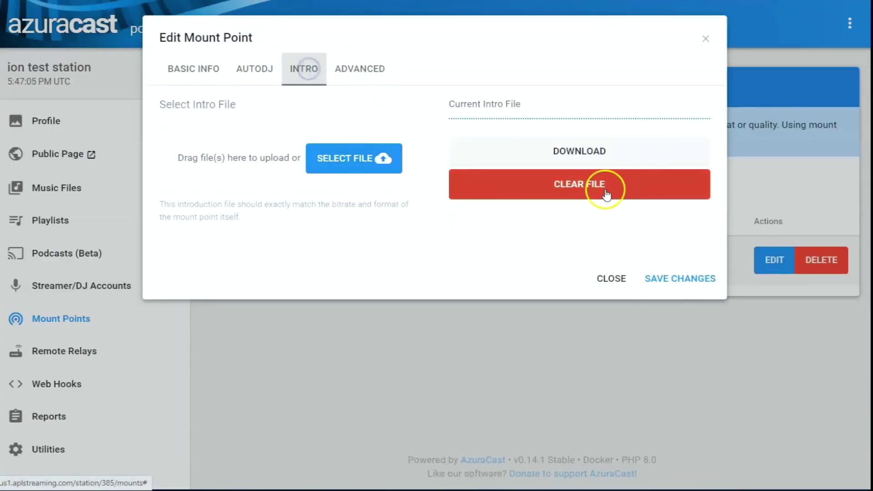
pyautogui.click(608, 280)
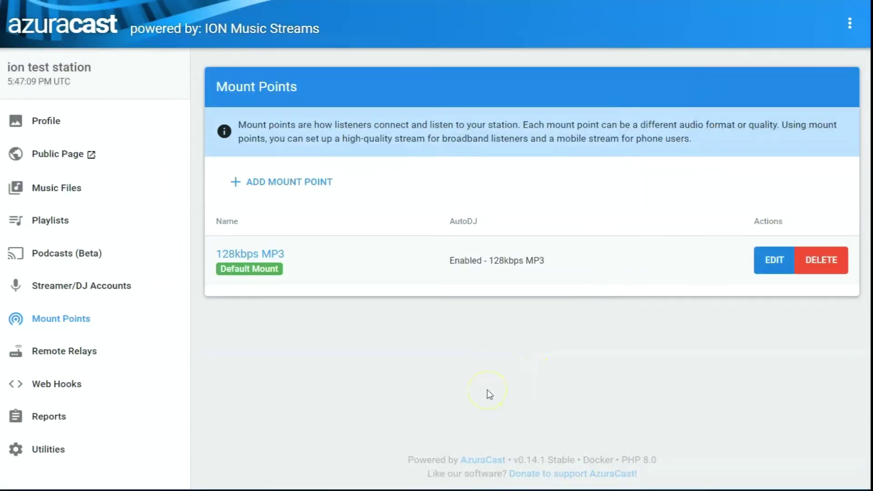